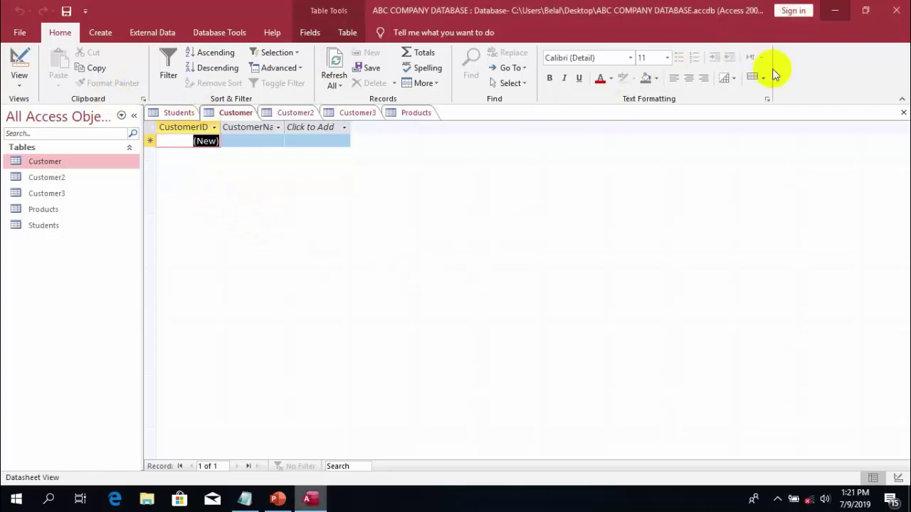
# Switch to Excel by opening the Sales Statement workbook from the desktop, show Sheet1 and dismiss the sign-in and activation notices.
pyautogui.press('super+d')
pyautogui.click(521, 257)
pyautogui.click(475, 182)
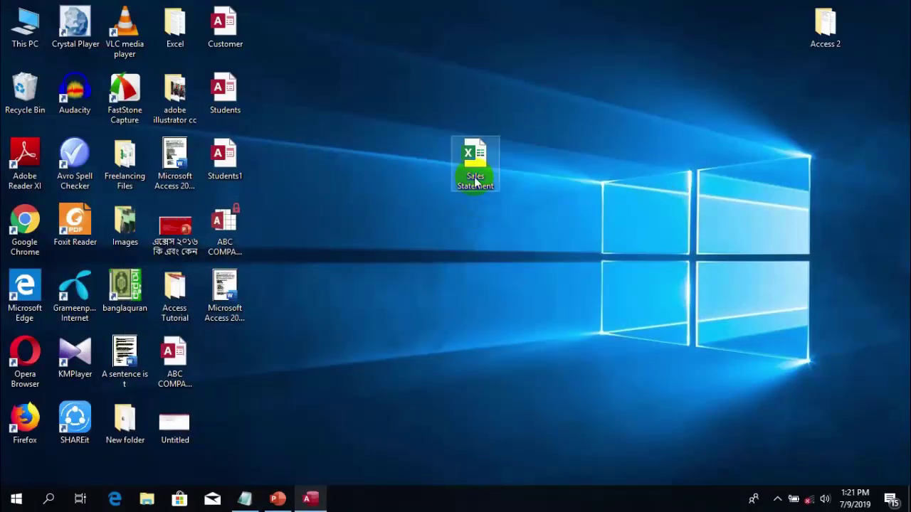
pyautogui.doubleClick(476, 182)
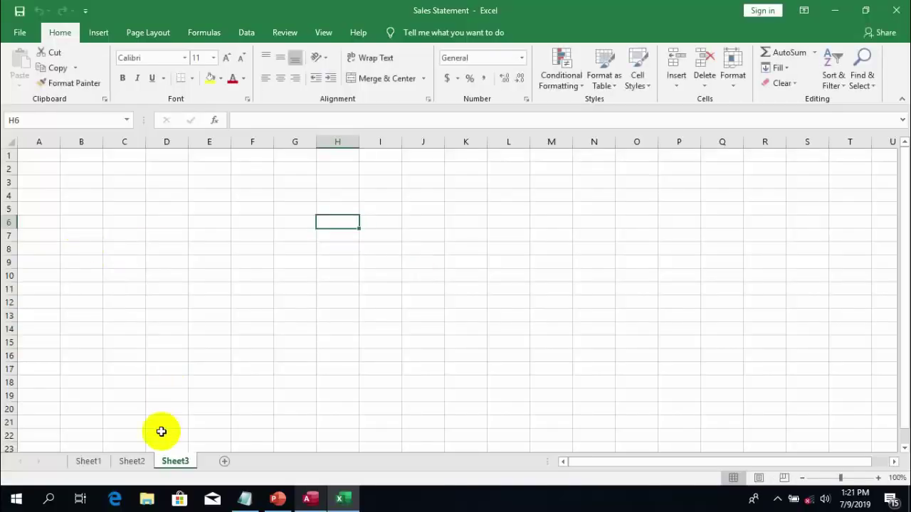
pyautogui.click(95, 462)
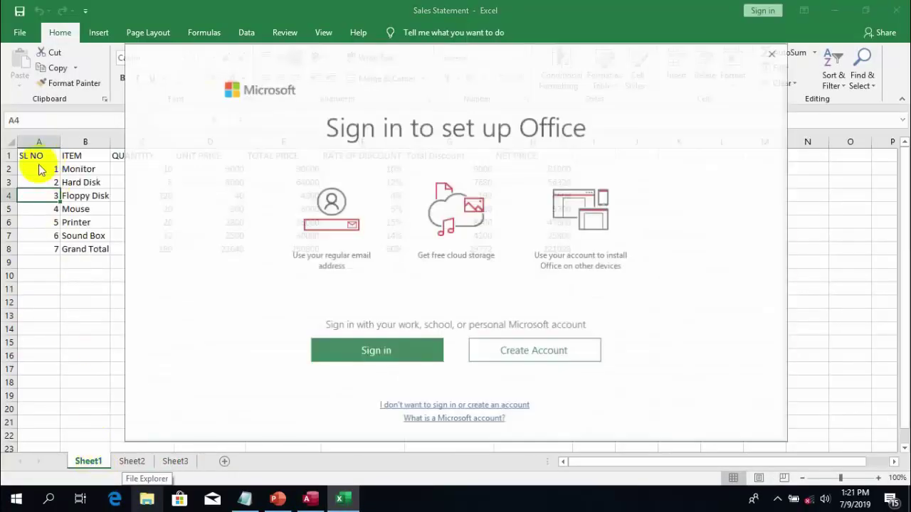
pyautogui.click(775, 54)
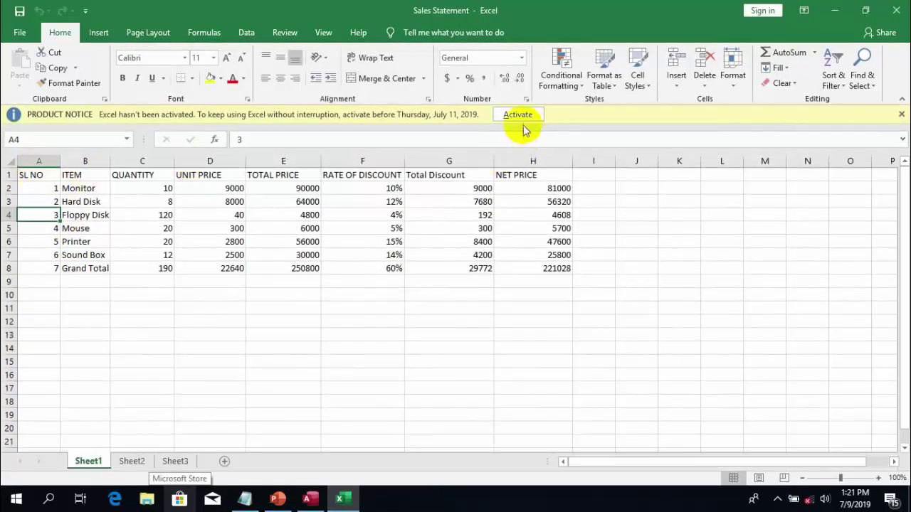
pyautogui.click(901, 116)
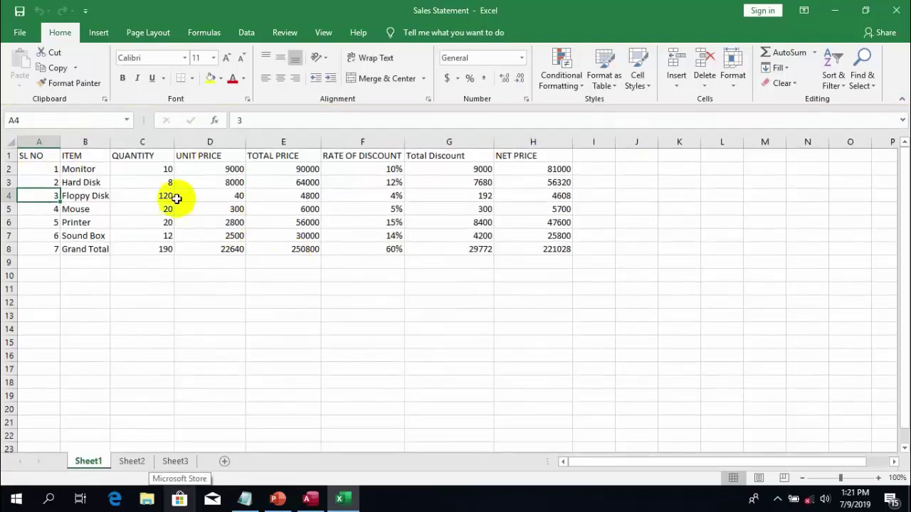
# Examine the sales table on Sheet1, check Sheet2 and Sheet3 for data, and close the workbook to return to Access.
pyautogui.moveTo(43, 160); pyautogui.dragTo(581, 261)
pyautogui.click(680, 249)
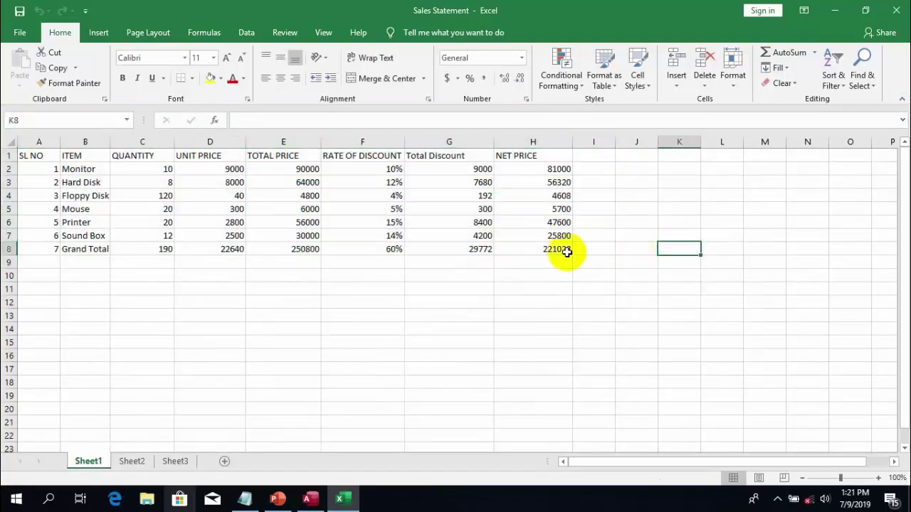
pyautogui.click(125, 464)
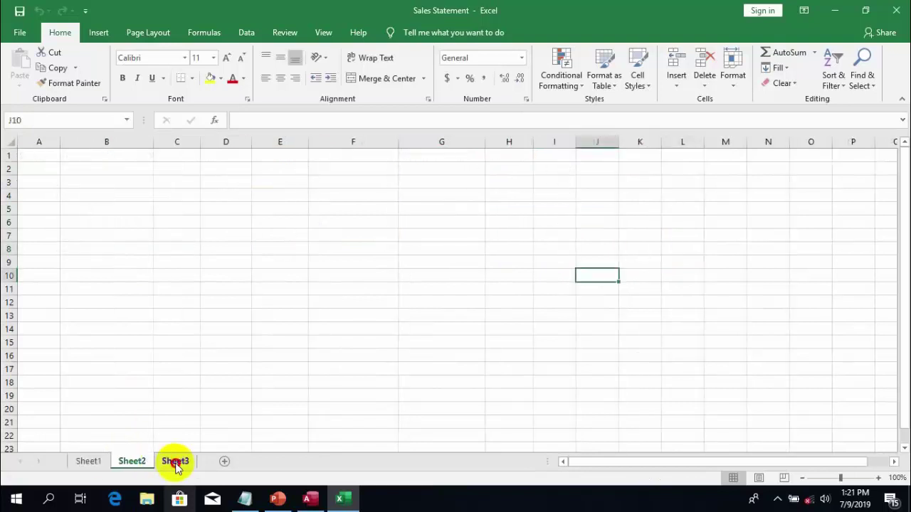
pyautogui.click(177, 462)
pyautogui.click(89, 462)
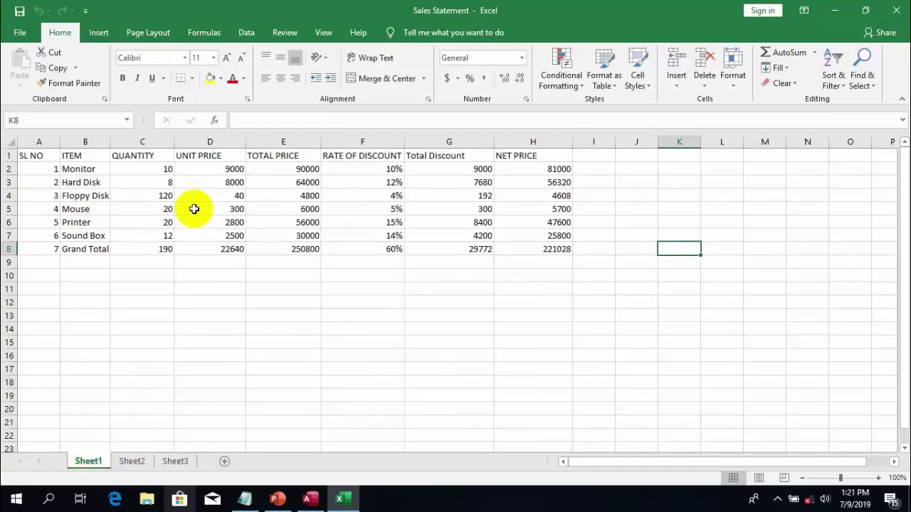
pyautogui.moveTo(47, 155); pyautogui.dragTo(612, 260)
pyautogui.click(653, 240)
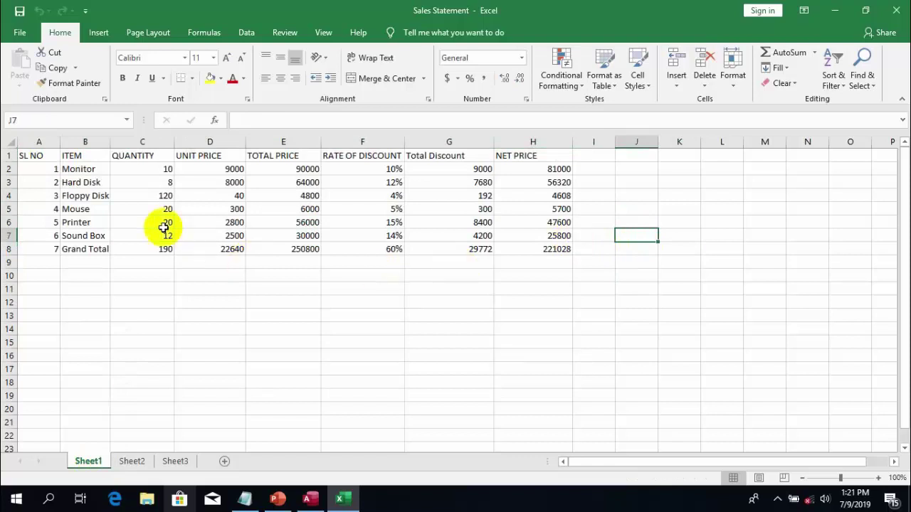
pyautogui.moveTo(27, 160); pyautogui.dragTo(601, 271)
pyautogui.click(641, 260)
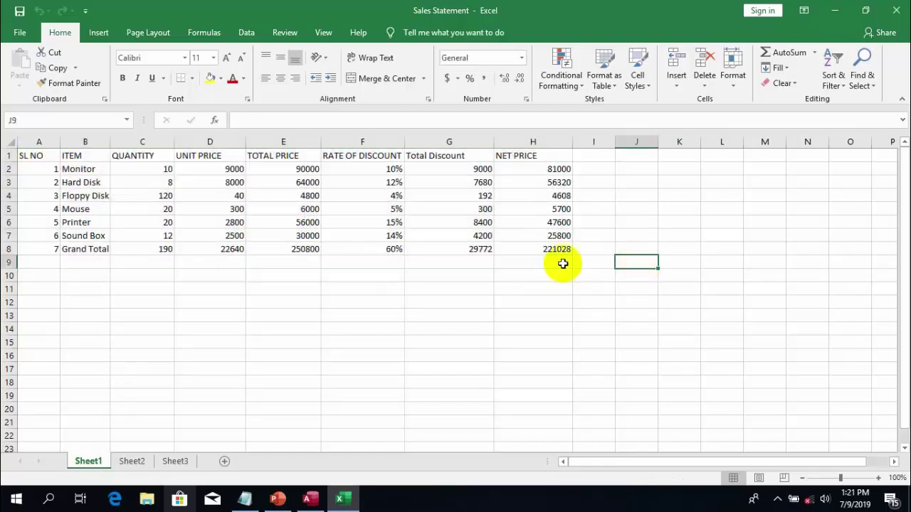
pyautogui.click(29, 156)
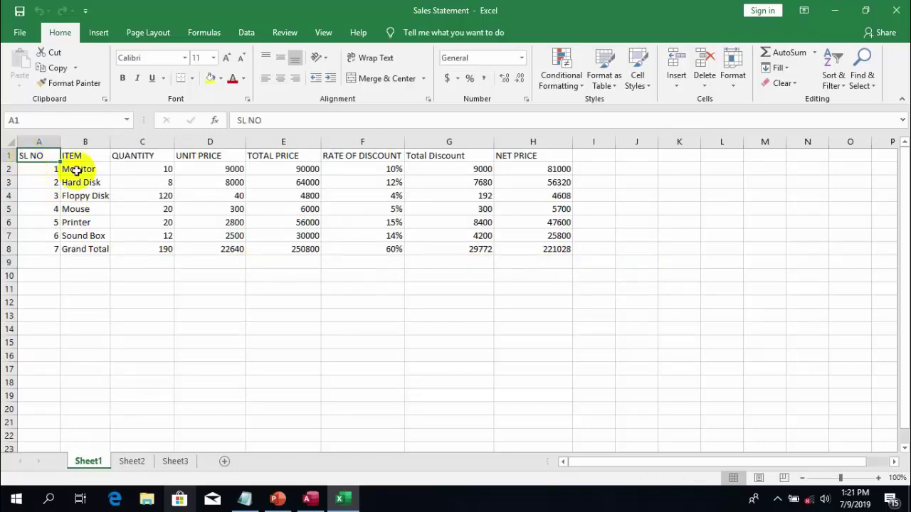
pyautogui.click(895, 10)
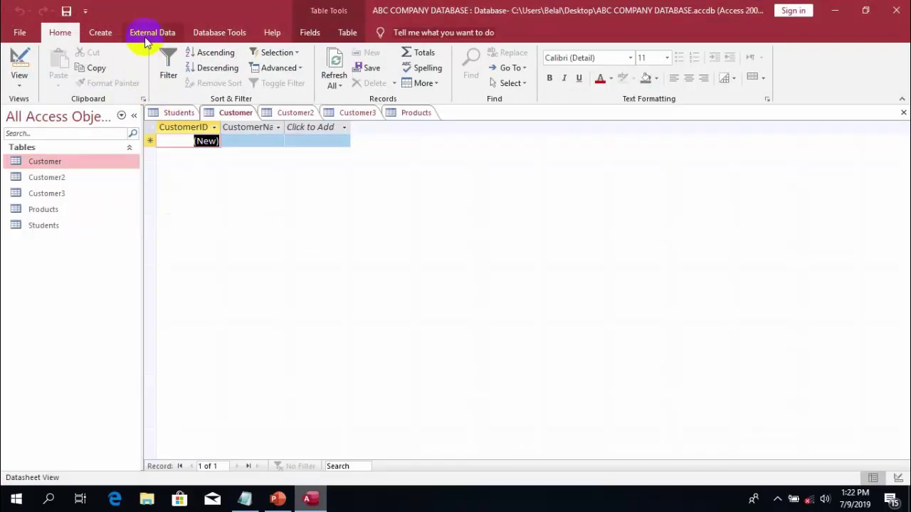
# Start importing external data from an Excel file as a new data source.
pyautogui.click(146, 39)
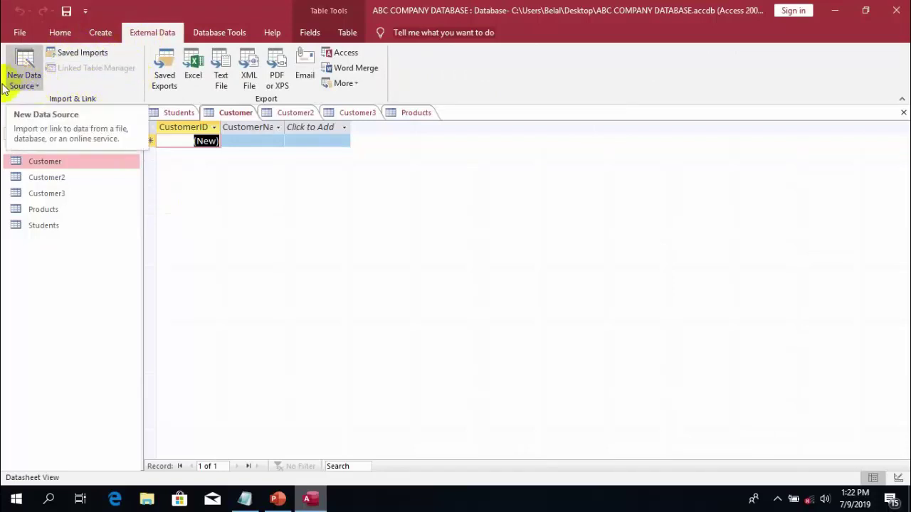
pyautogui.click(36, 86)
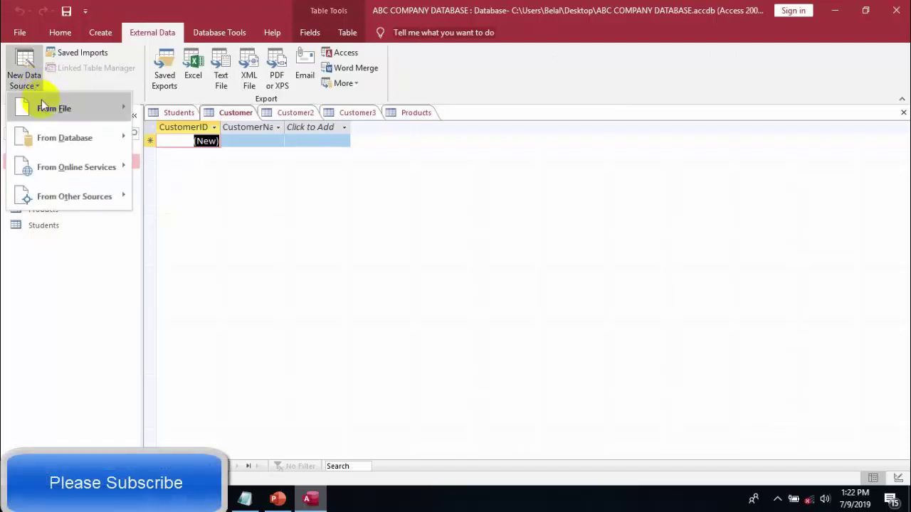
pyautogui.moveTo(63, 109)
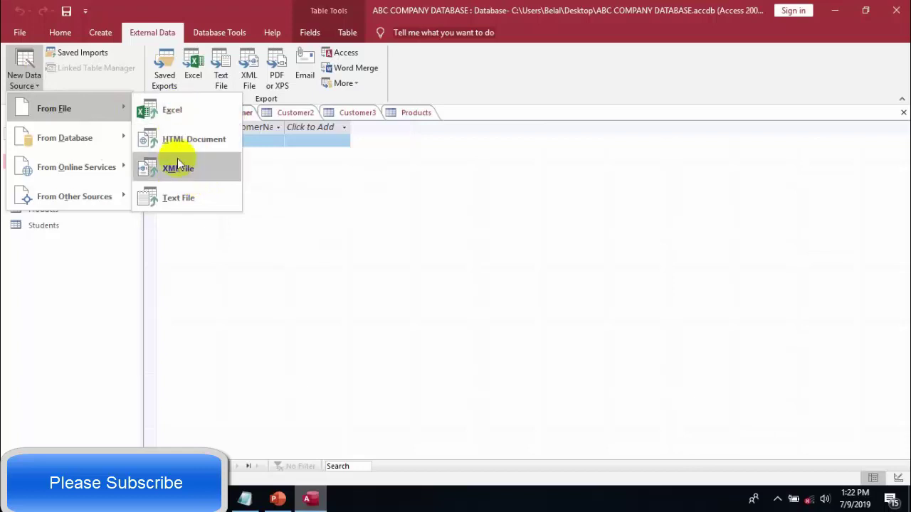
pyautogui.moveTo(87, 144)
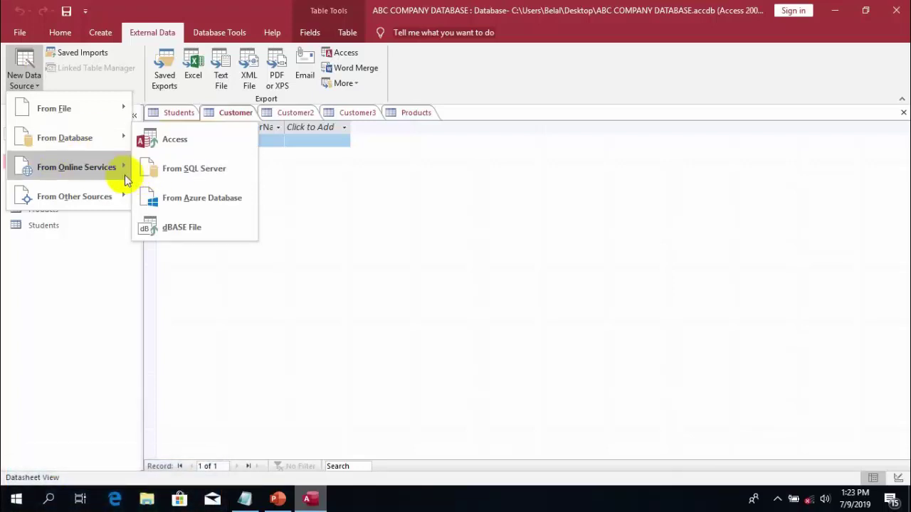
pyautogui.moveTo(113, 179)
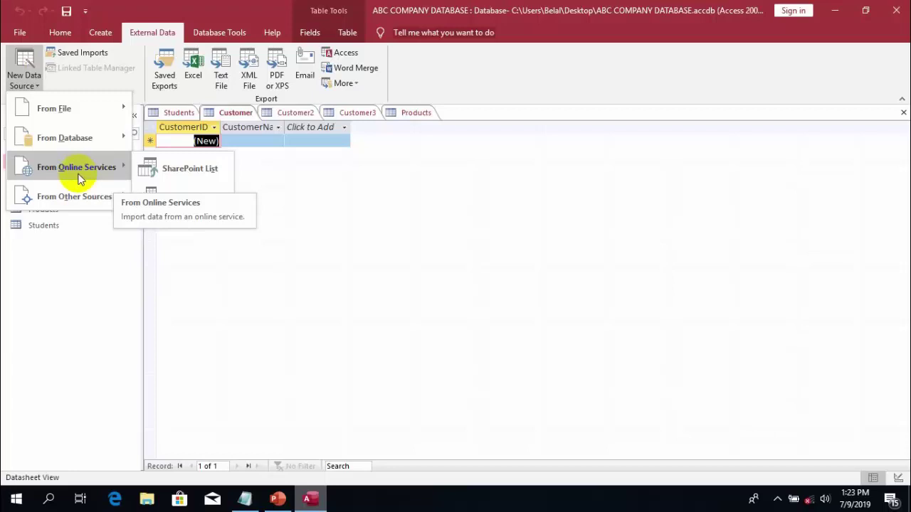
pyautogui.moveTo(78, 202)
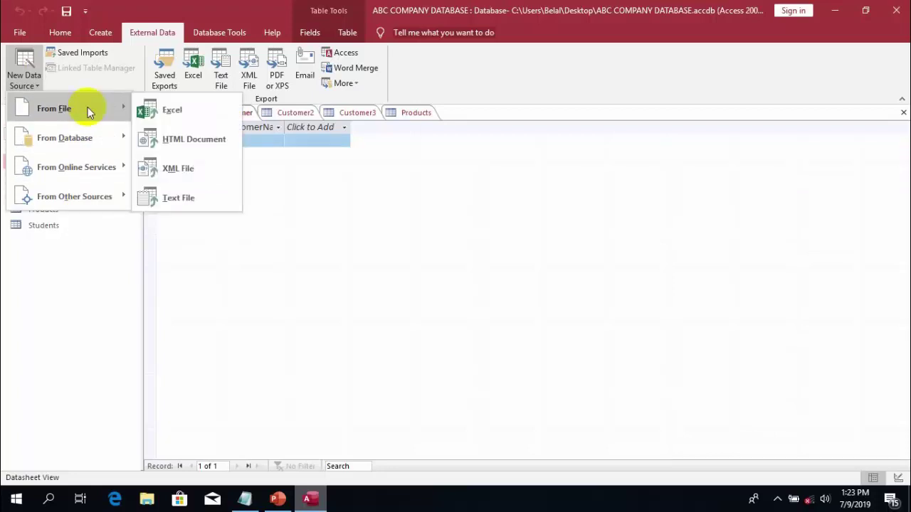
pyautogui.click(155, 112)
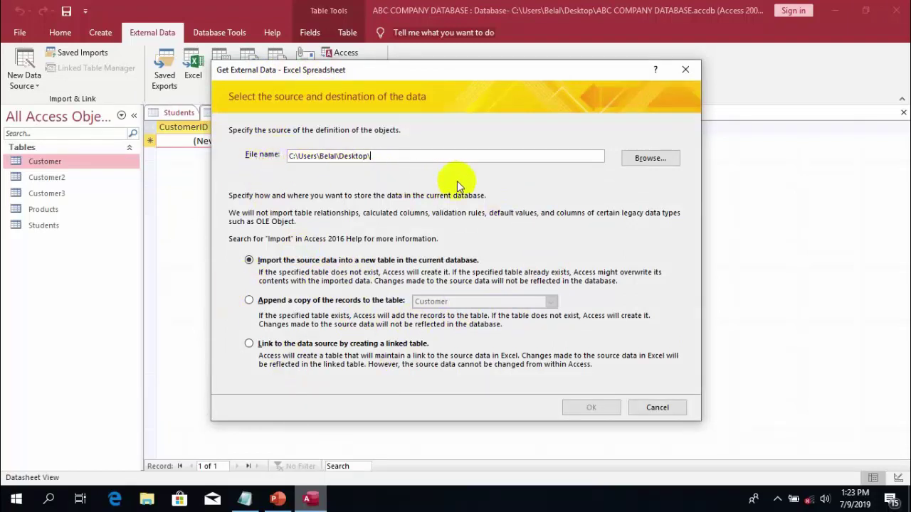
# Choose the Sales Statement workbook on the Desktop as the source file for the import.
pyautogui.click(660, 166)
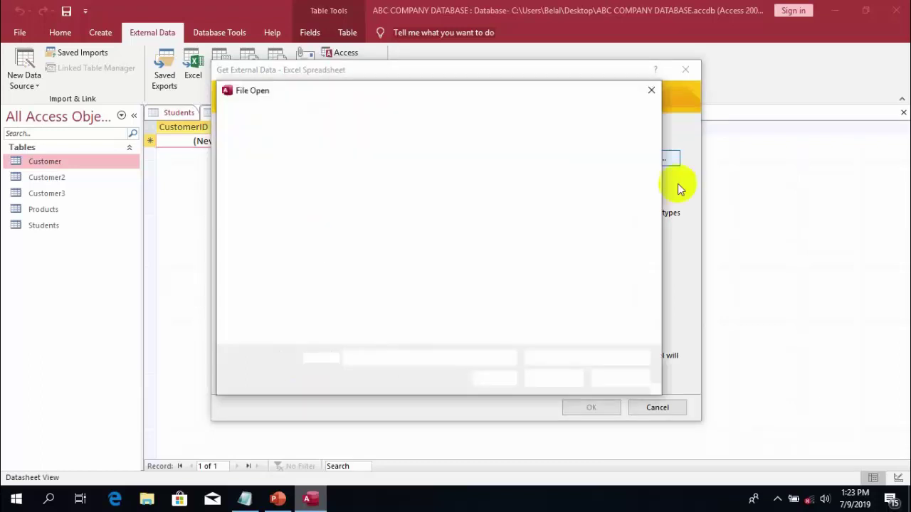
pyautogui.moveTo(622, 94); pyautogui.dragTo(620, 119)
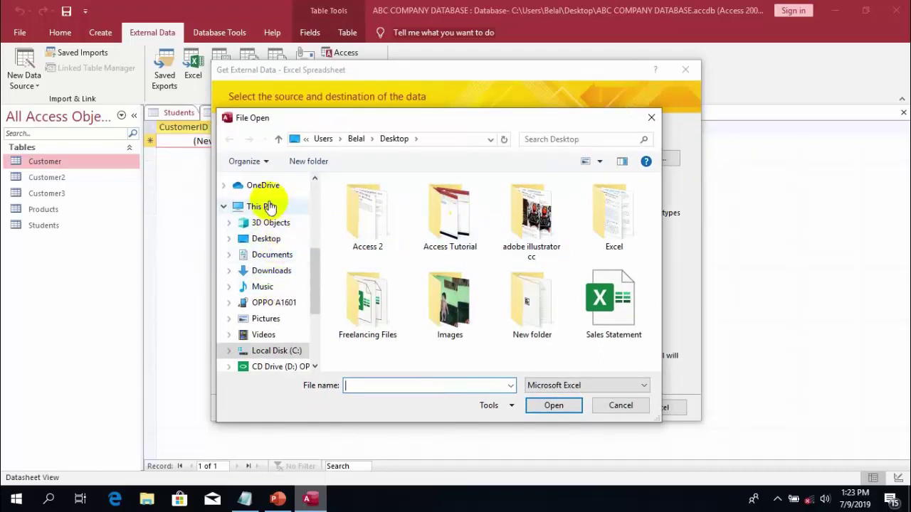
pyautogui.scroll(-3, 269, 210)
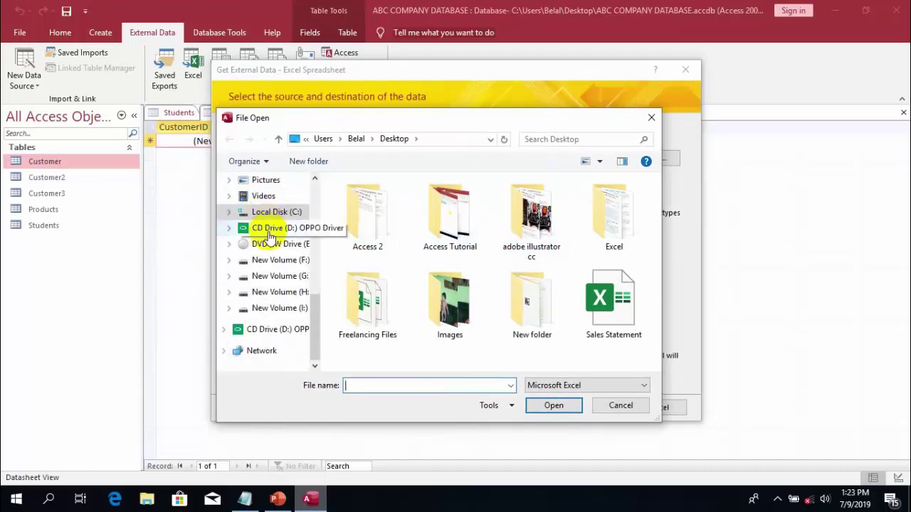
pyautogui.scroll(2, 270, 238)
pyautogui.scroll(5, 270, 239)
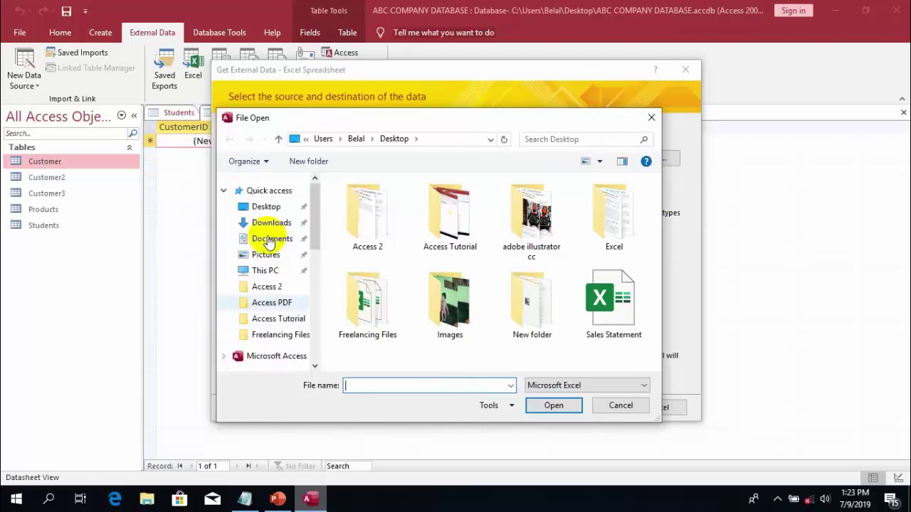
pyautogui.click(268, 212)
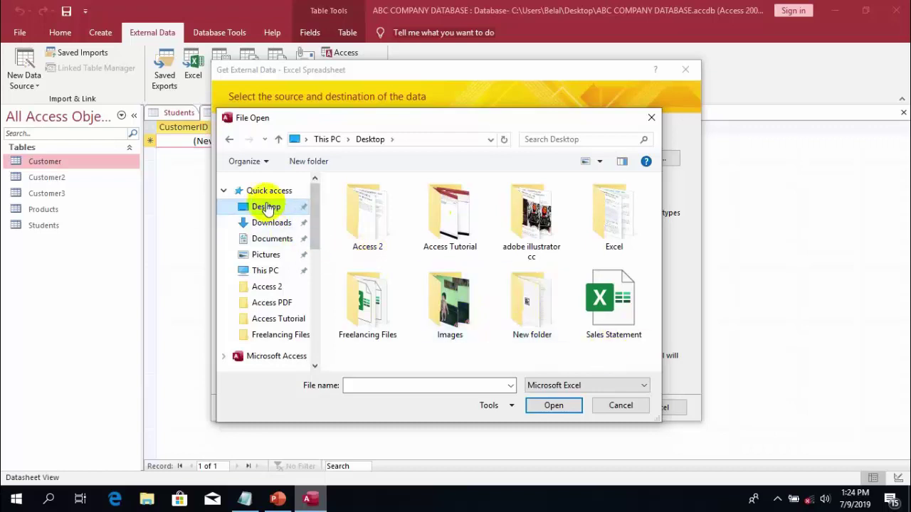
pyautogui.click(627, 321)
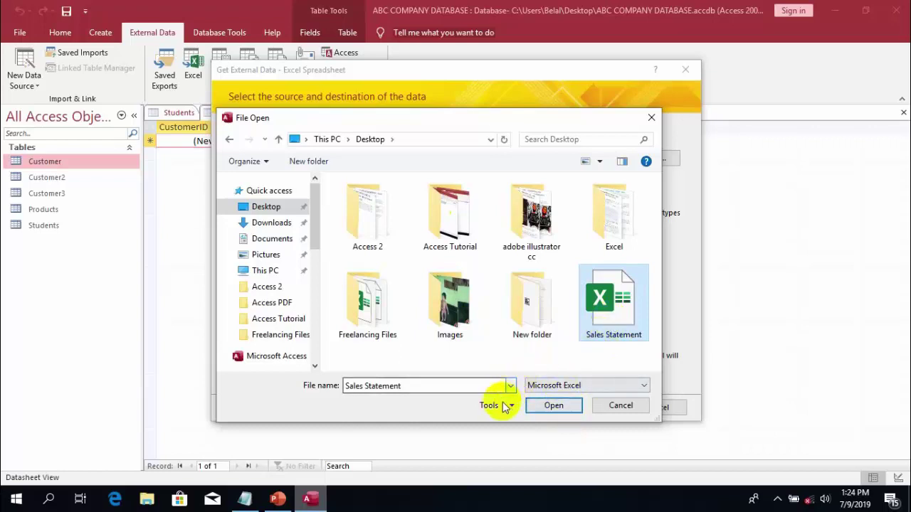
pyautogui.click(554, 407)
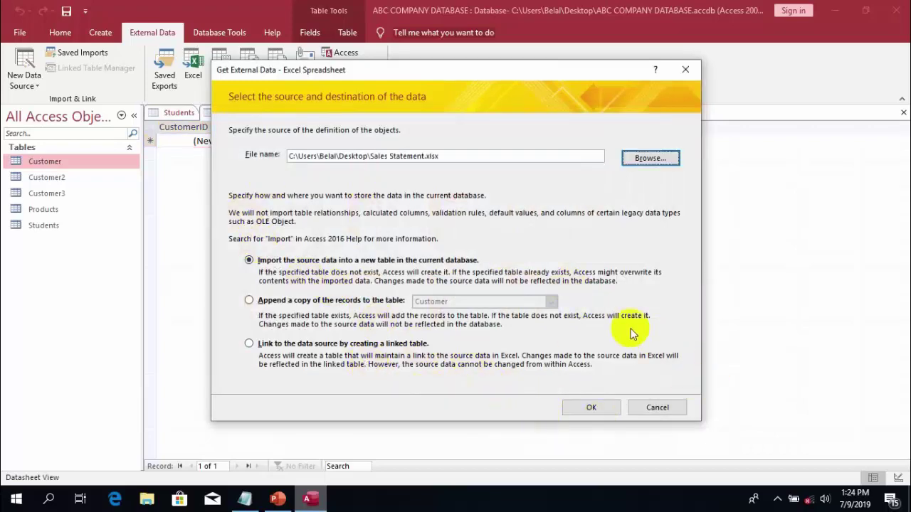
# Import the source into a new table, using Sheet1 with its first row as column headings.
pyautogui.click(609, 408)
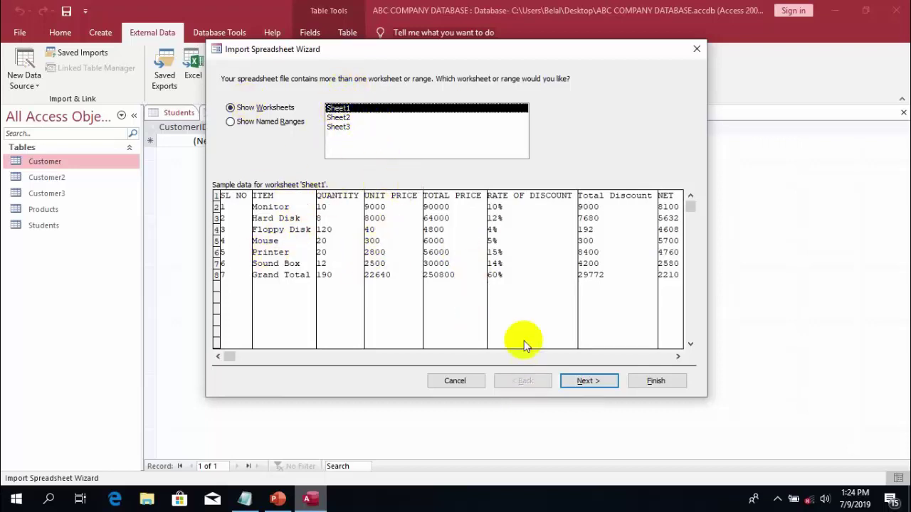
pyautogui.click(582, 381)
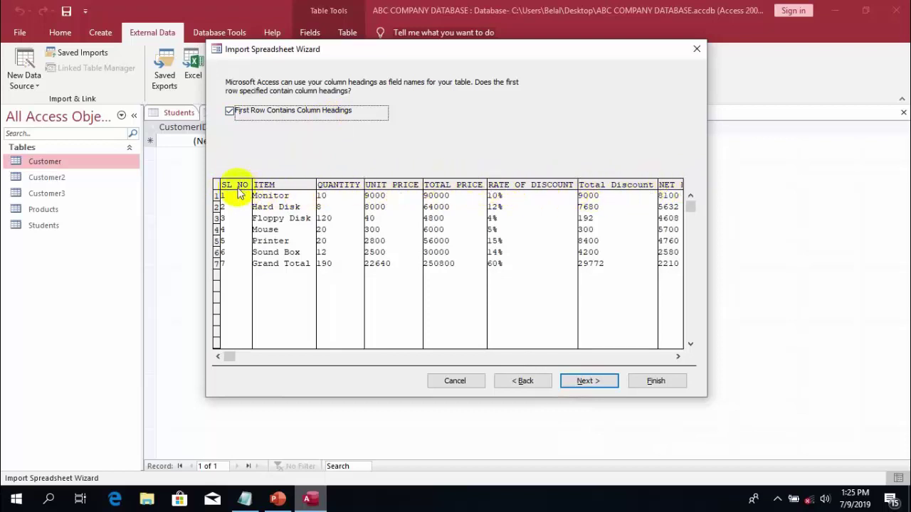
pyautogui.click(229, 112)
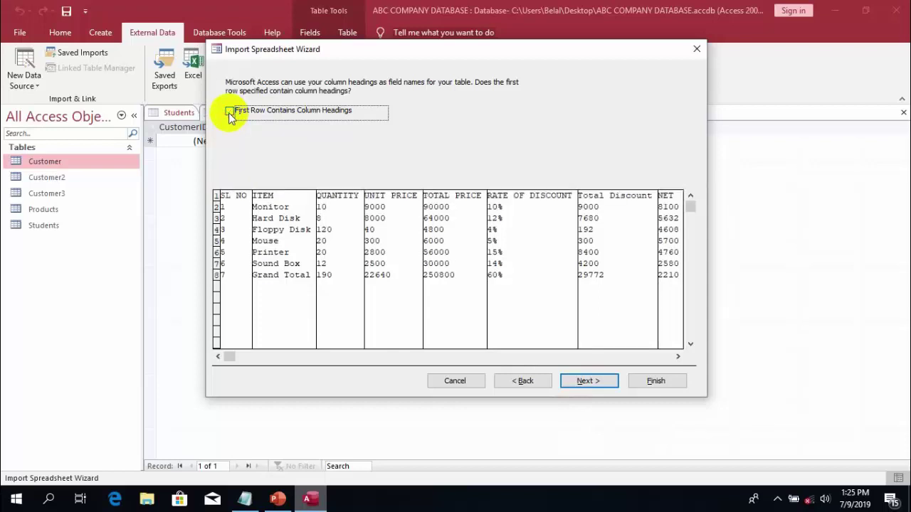
pyautogui.click(229, 113)
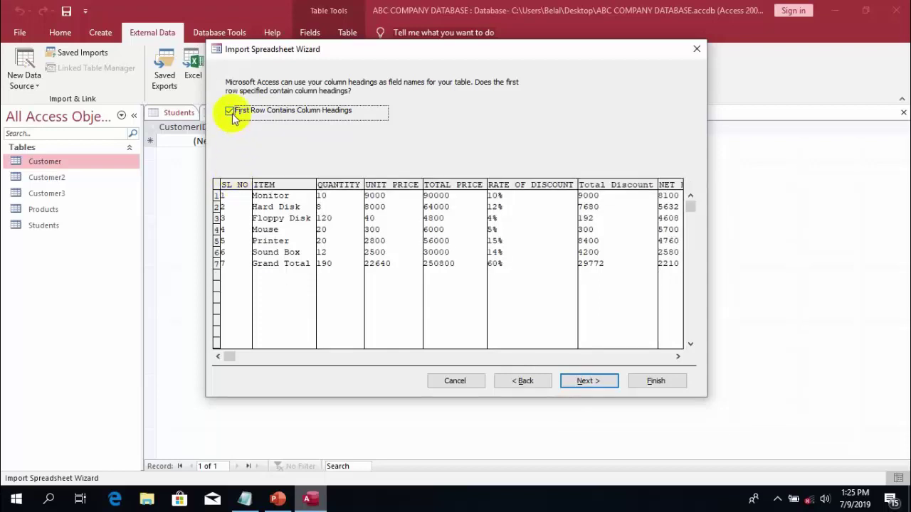
pyautogui.click(585, 380)
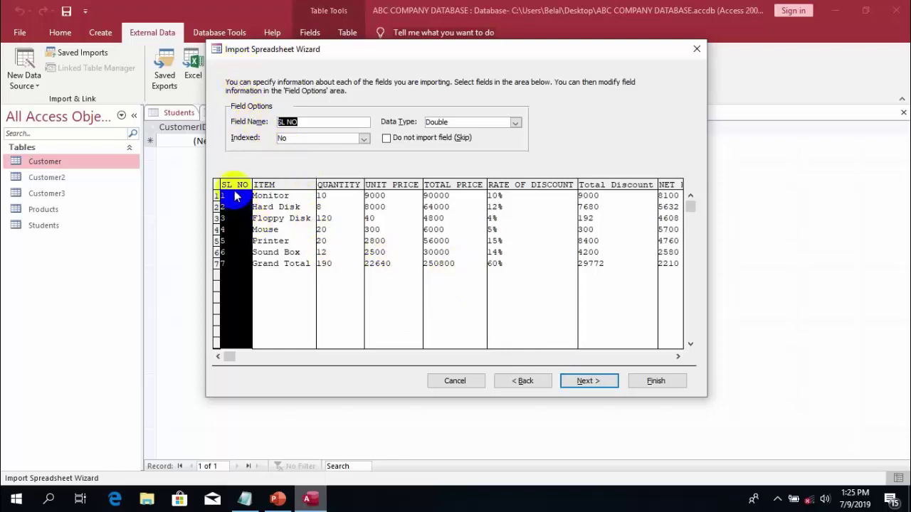
# Review the data type options and the field settings of the SL NO, ITEM and QUANTITY columns.
pyautogui.click(516, 123)
pyautogui.click(515, 123)
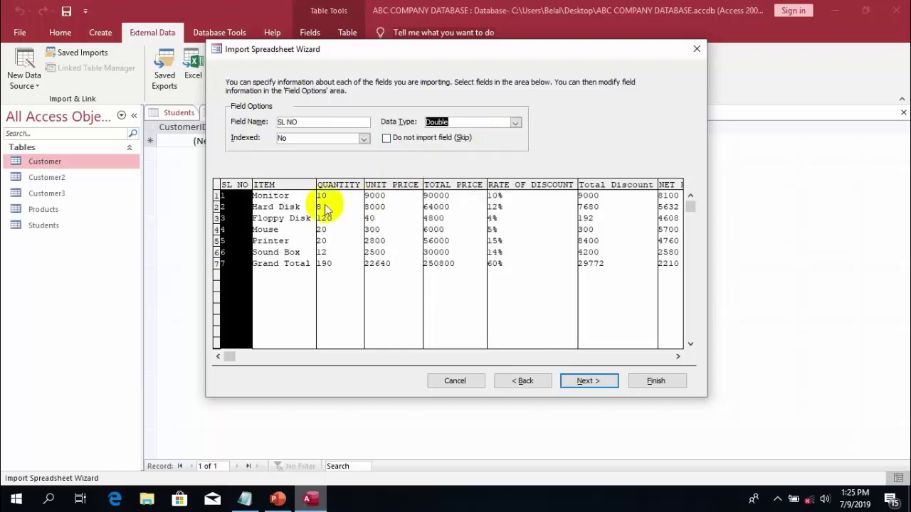
pyautogui.click(279, 190)
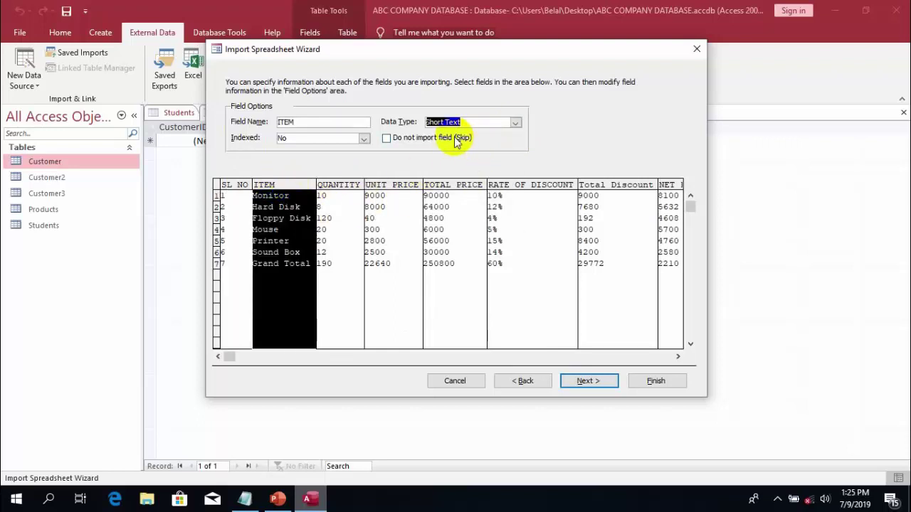
pyautogui.click(324, 192)
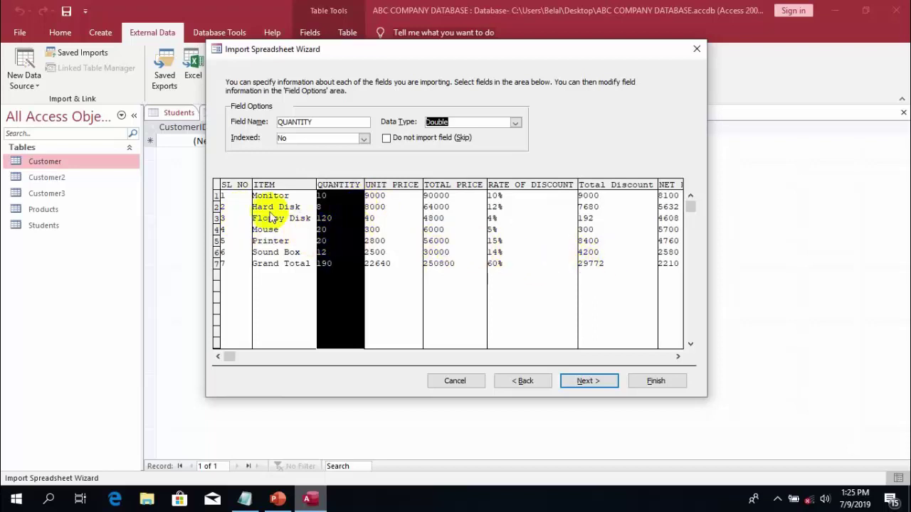
pyautogui.click(229, 191)
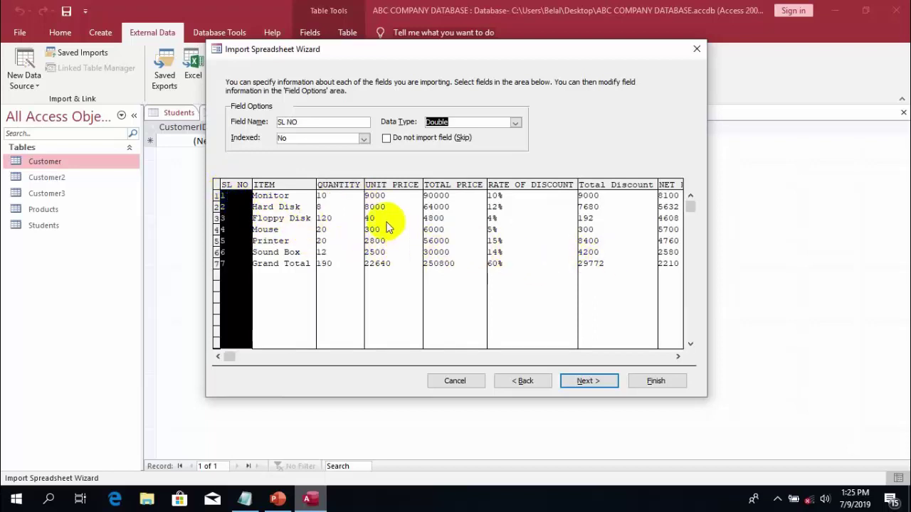
# Choose the SL NO column as the imported table's own primary key.
pyautogui.click(569, 383)
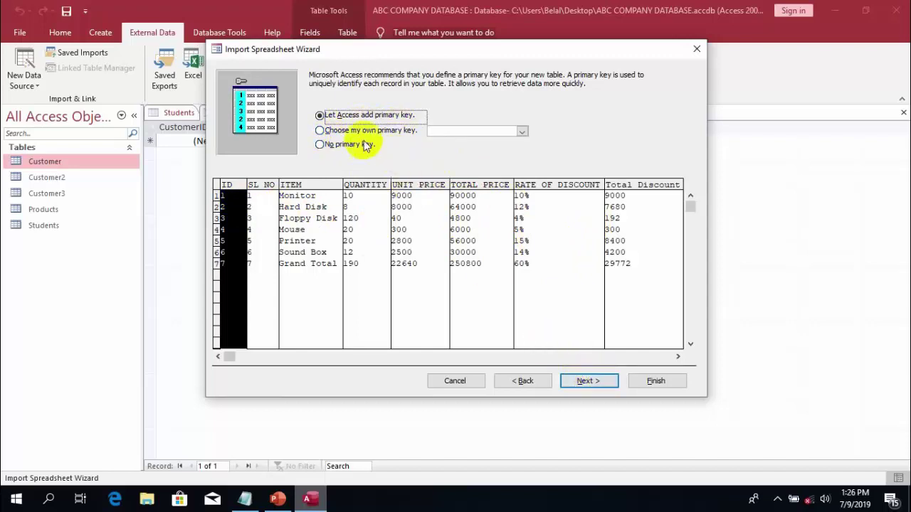
pyautogui.click(320, 131)
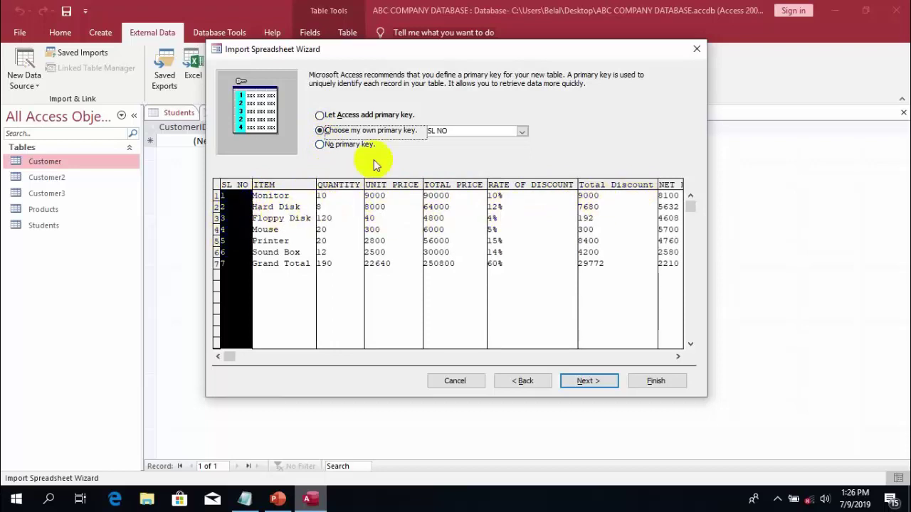
pyautogui.click(243, 206)
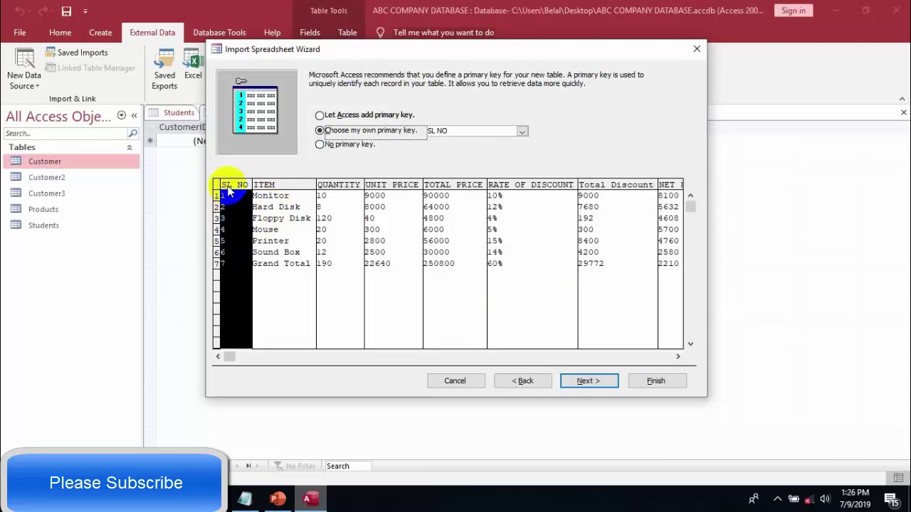
pyautogui.click(273, 192)
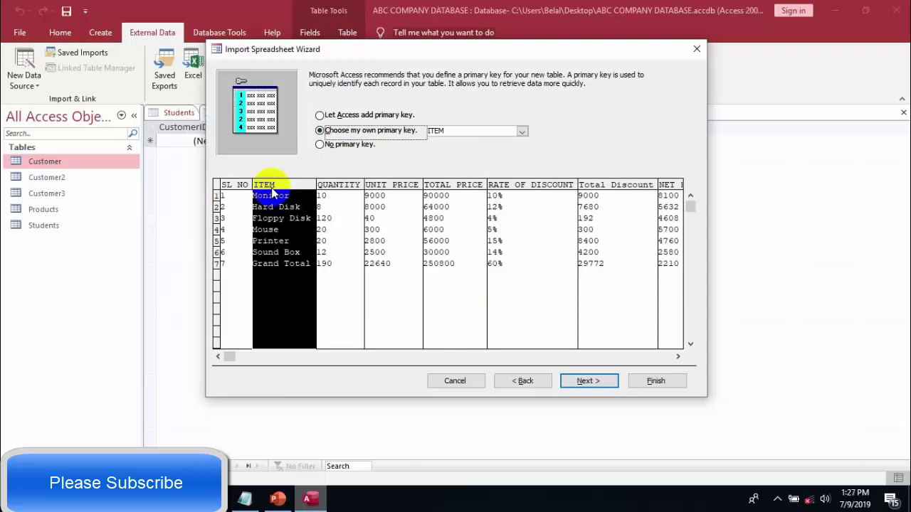
pyautogui.click(338, 189)
pyautogui.click(384, 188)
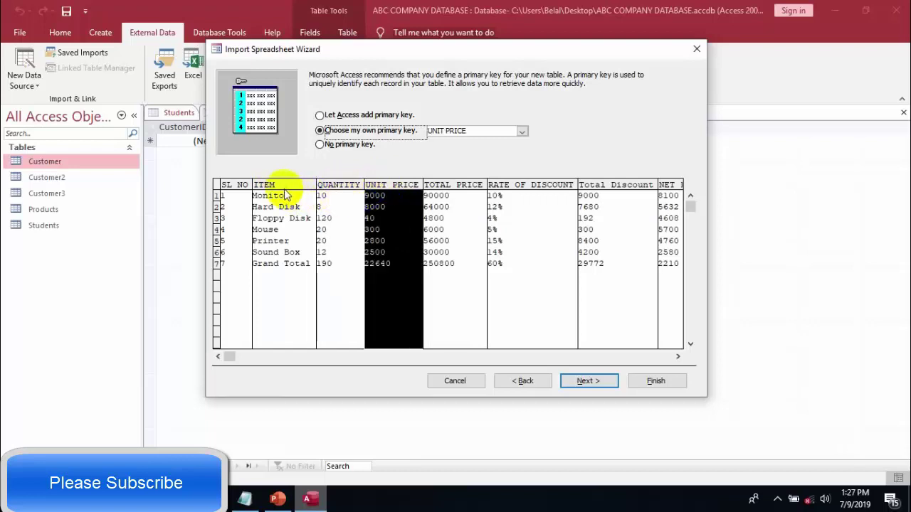
pyautogui.click(244, 186)
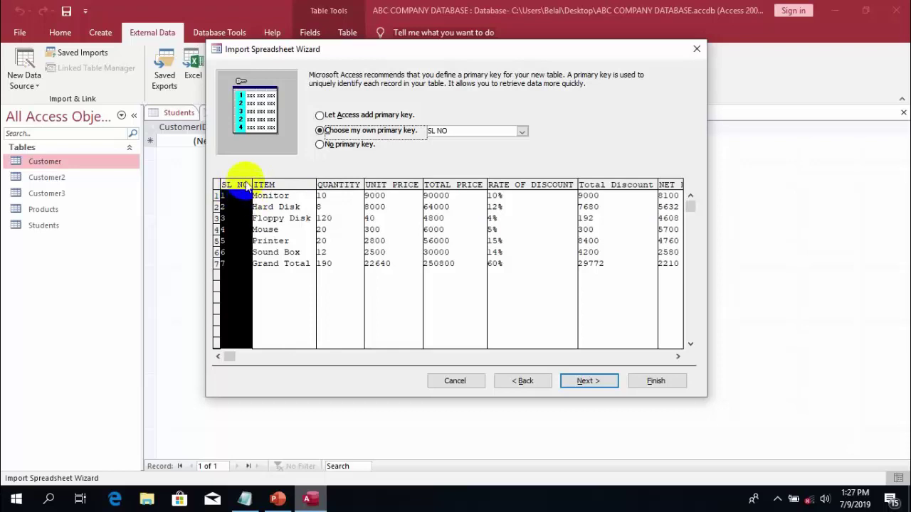
pyautogui.click(581, 383)
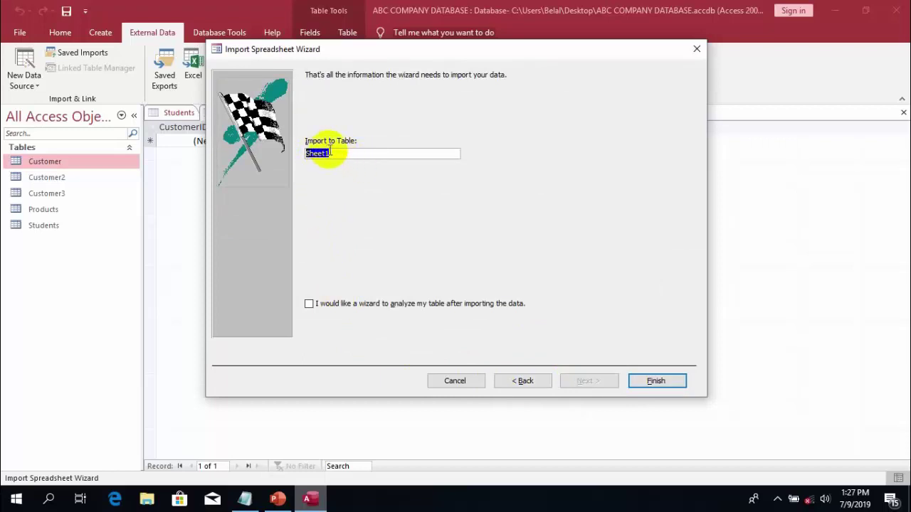
# Finish the import into the table Sheet1 with analysis after importing enabled, and agree to analyze the new table.
pyautogui.click(310, 305)
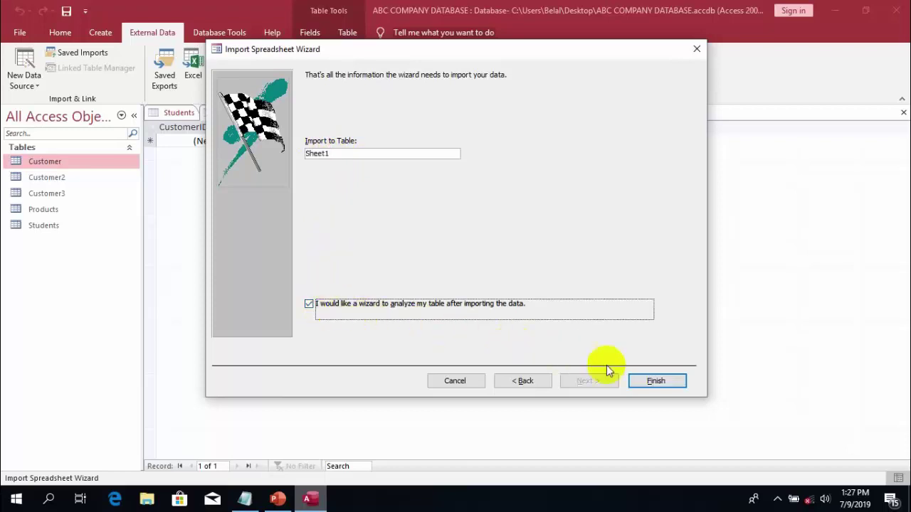
pyautogui.click(648, 383)
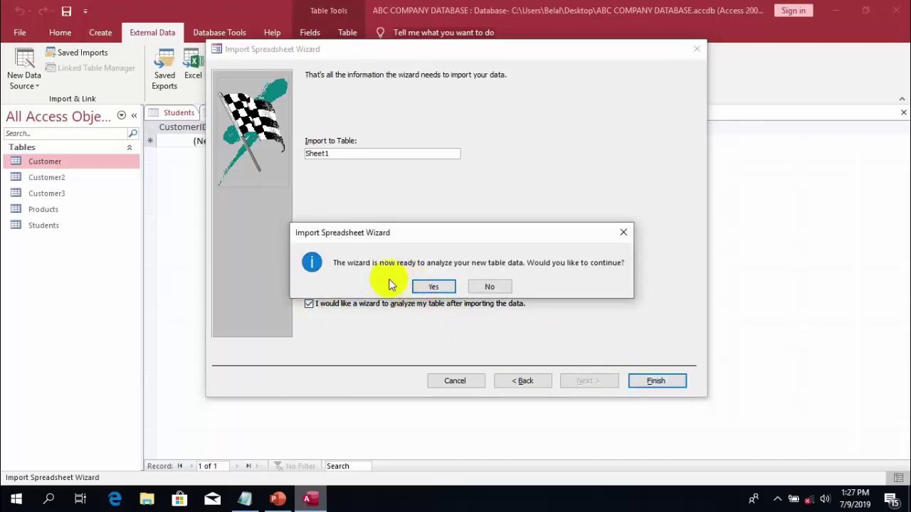
pyautogui.click(436, 287)
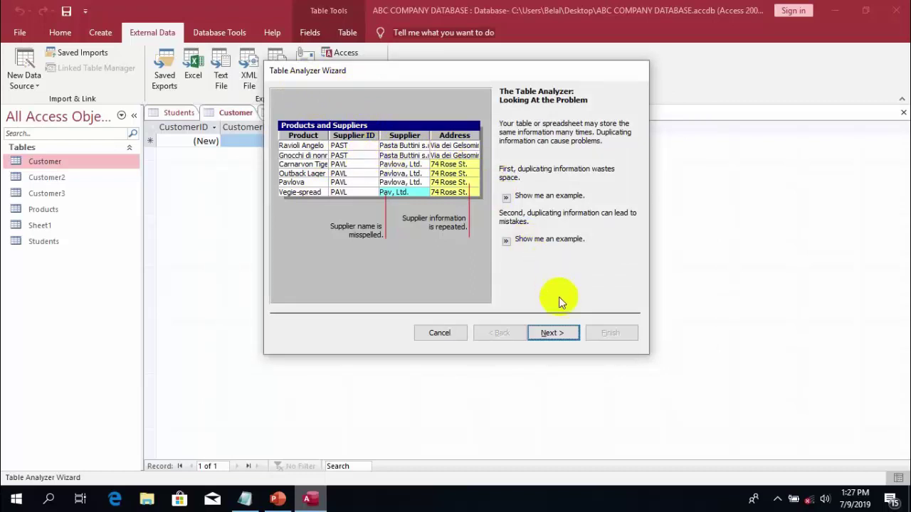
# Try to split the imported table with the Table Analyzer, first letting the wizard decide the fields, and exit the analyzer.
pyautogui.click(551, 333)
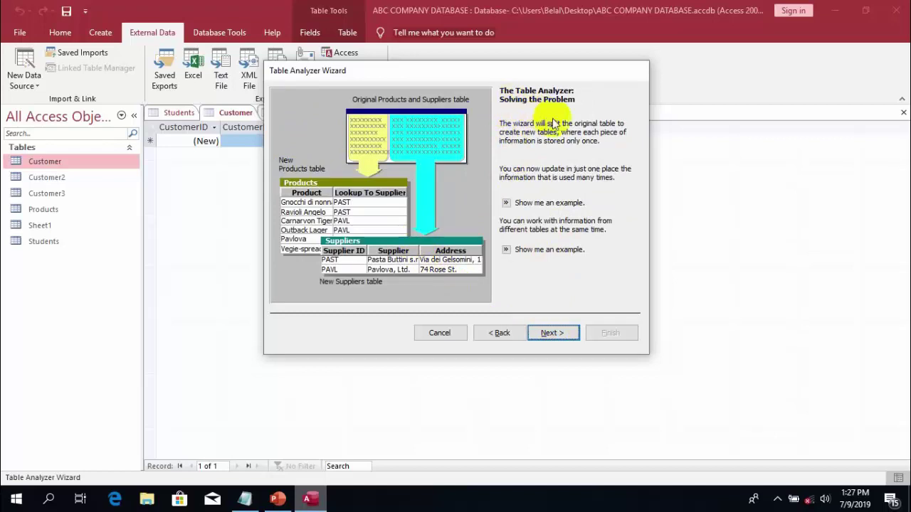
pyautogui.click(552, 335)
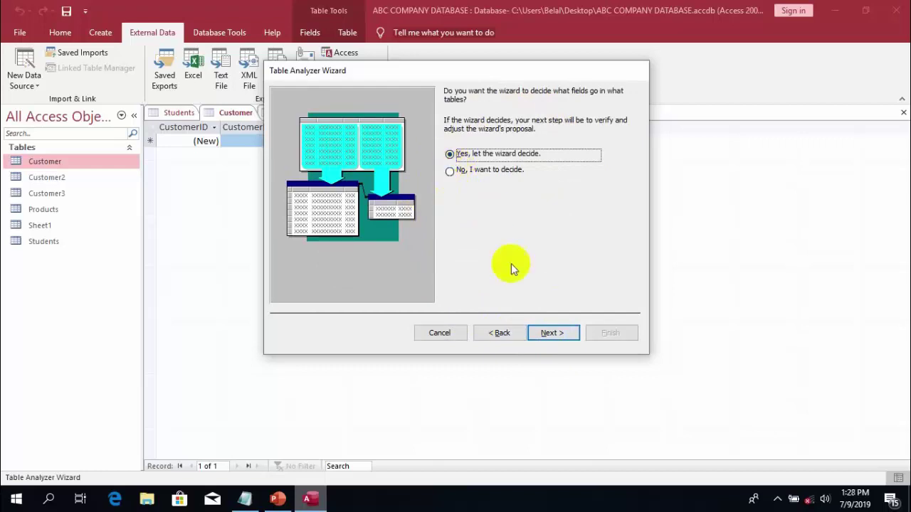
pyautogui.click(551, 334)
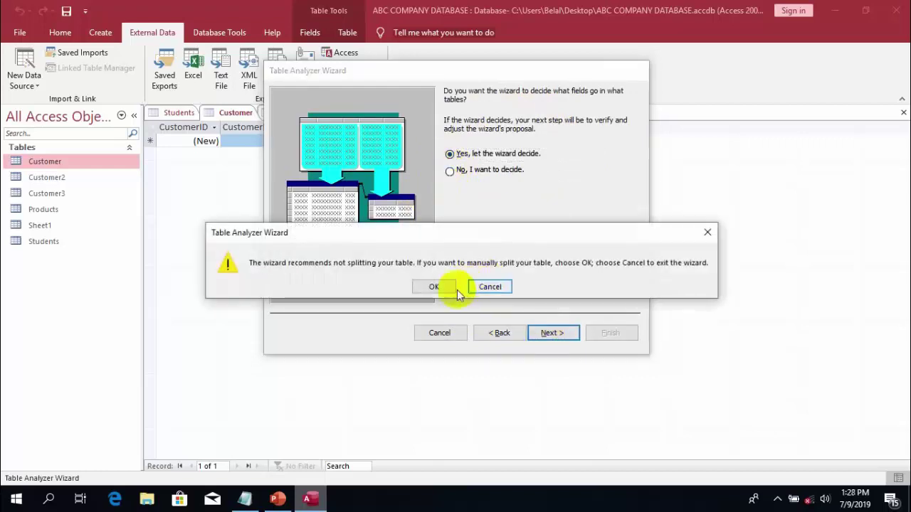
pyautogui.click(438, 286)
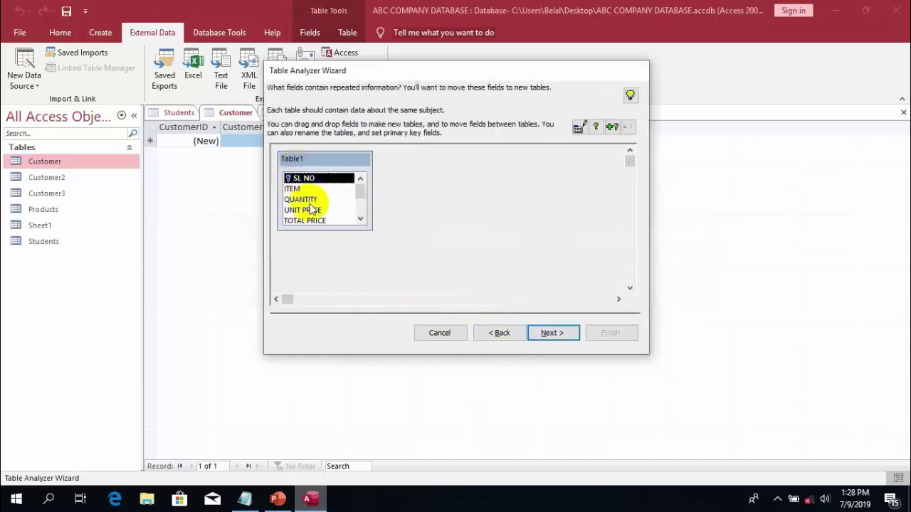
pyautogui.scroll(-2, 311, 208)
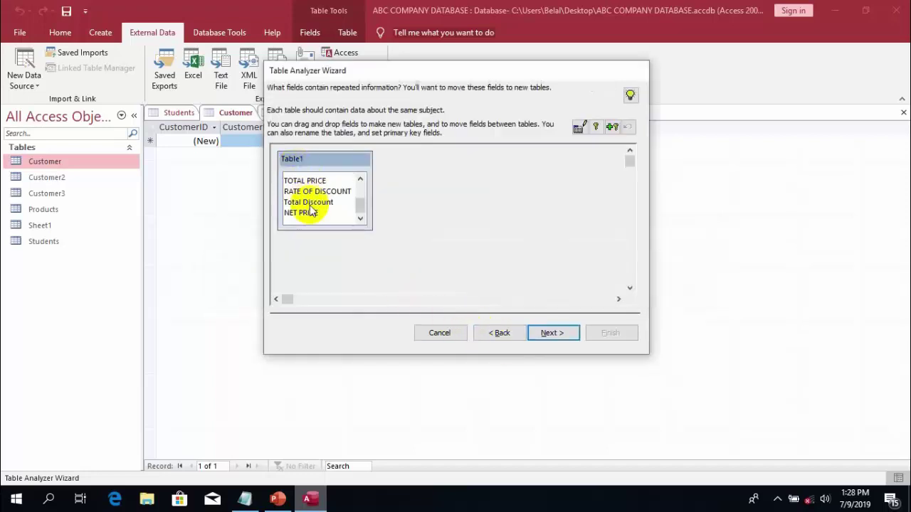
pyautogui.click(564, 336)
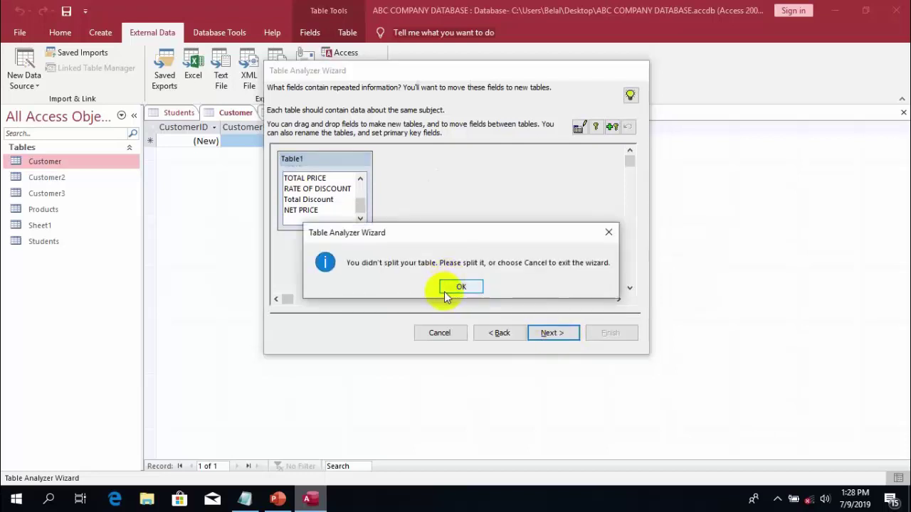
pyautogui.click(460, 287)
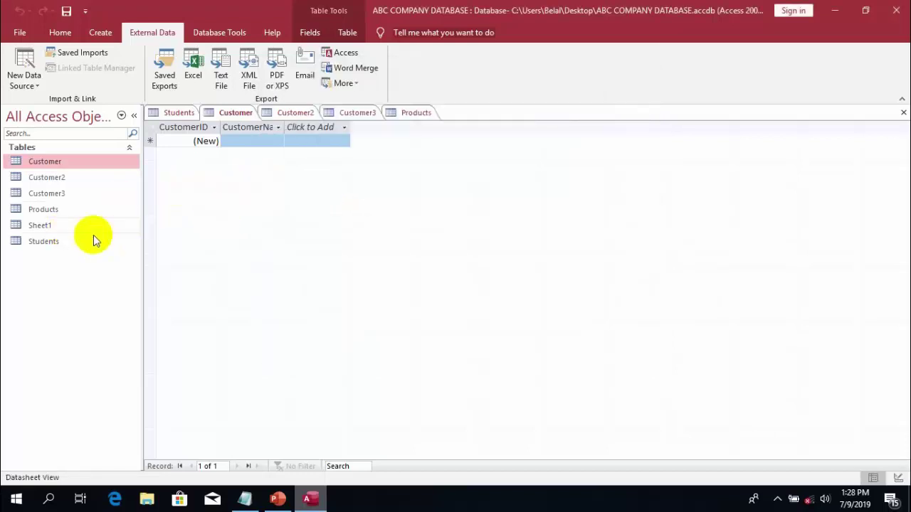
# Open the imported Sheet1 table to view its records.
pyautogui.click(41, 226)
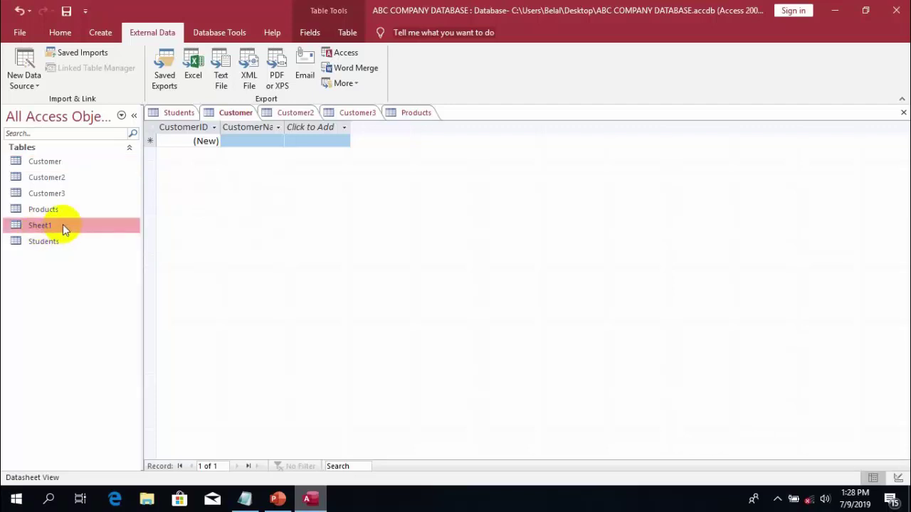
pyautogui.doubleClick(63, 225)
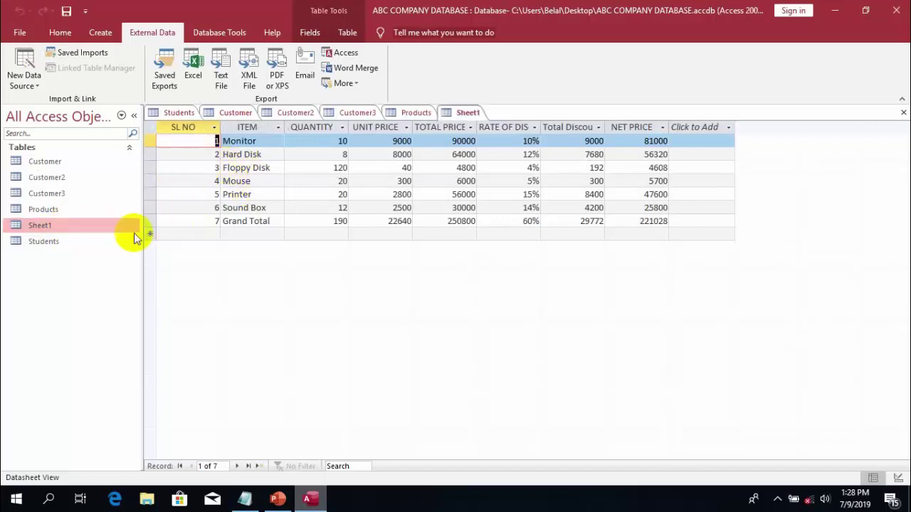